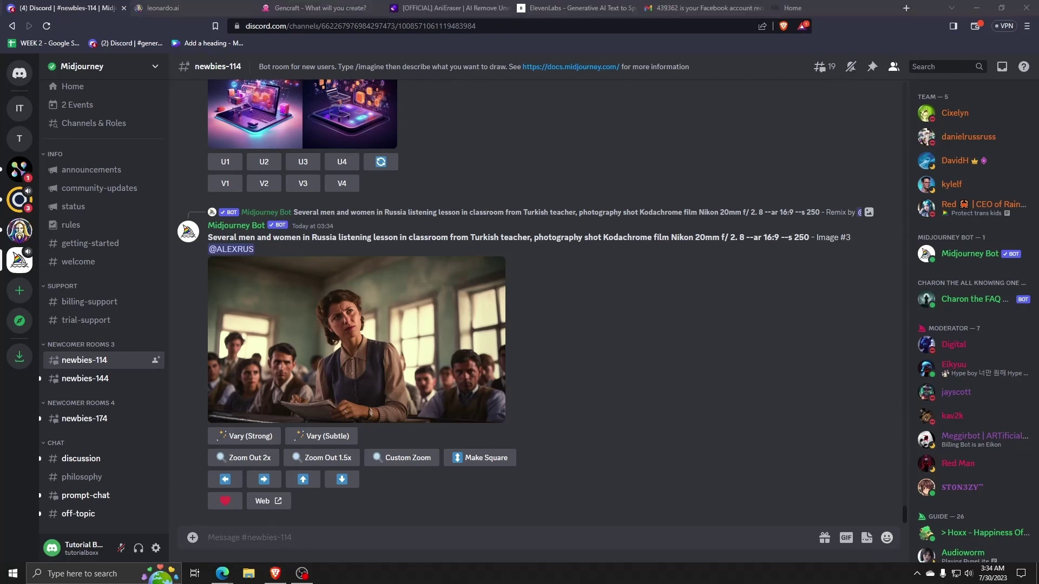
- Switch from newbies-114 to the newbies-144 channel under Newcomer Rooms
left_click(124, 379)
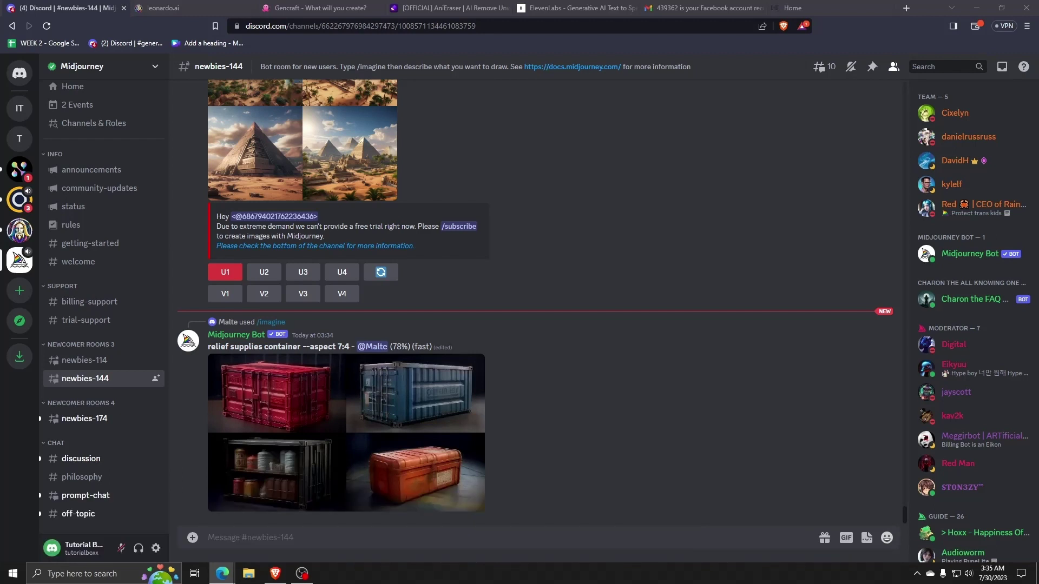
- Start a slash command in the newbies-144 message box
left_click(343, 424)
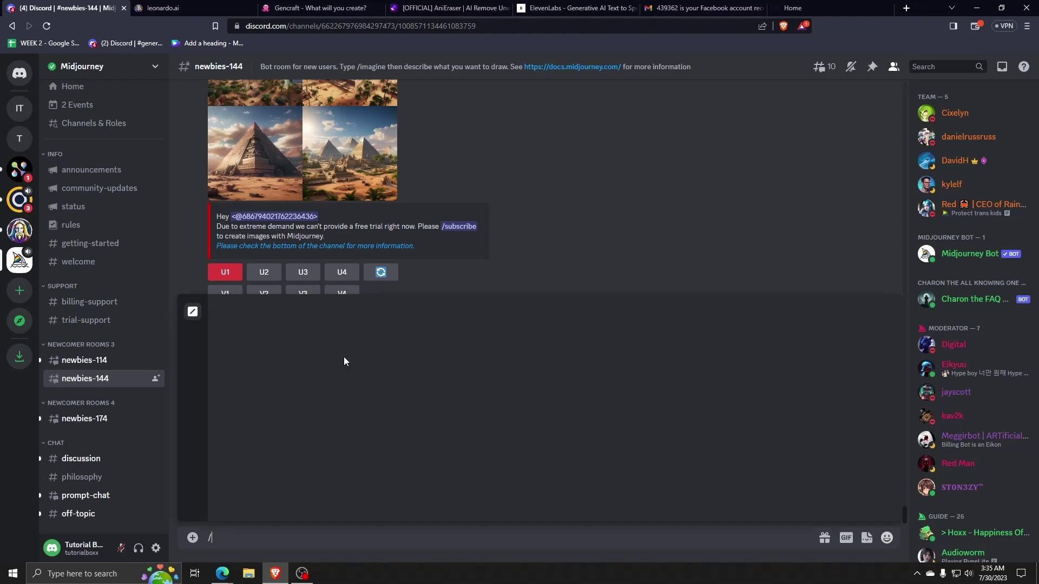
type("/ima")
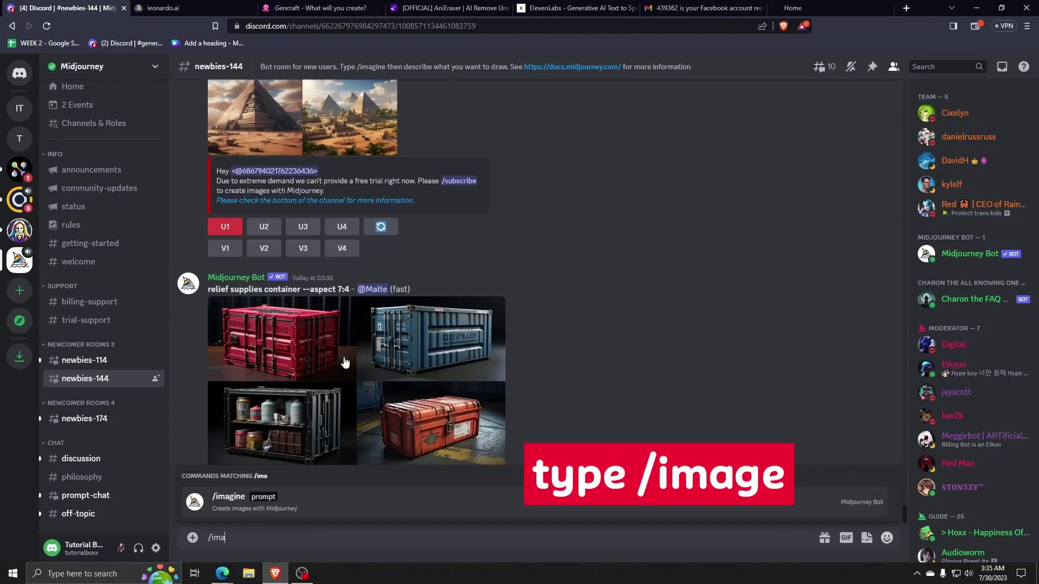
type("gine prompt")
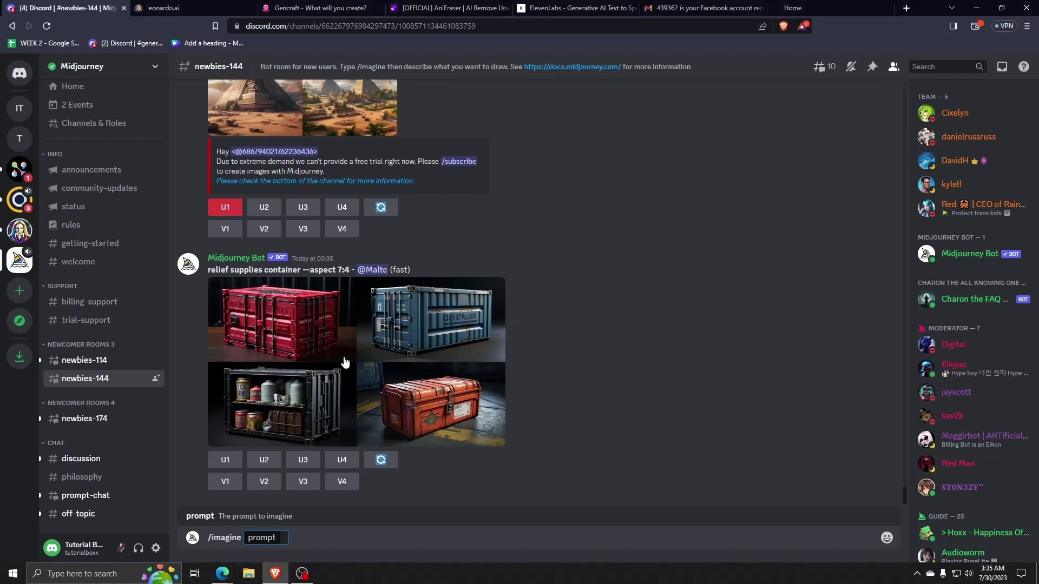
type("bl")
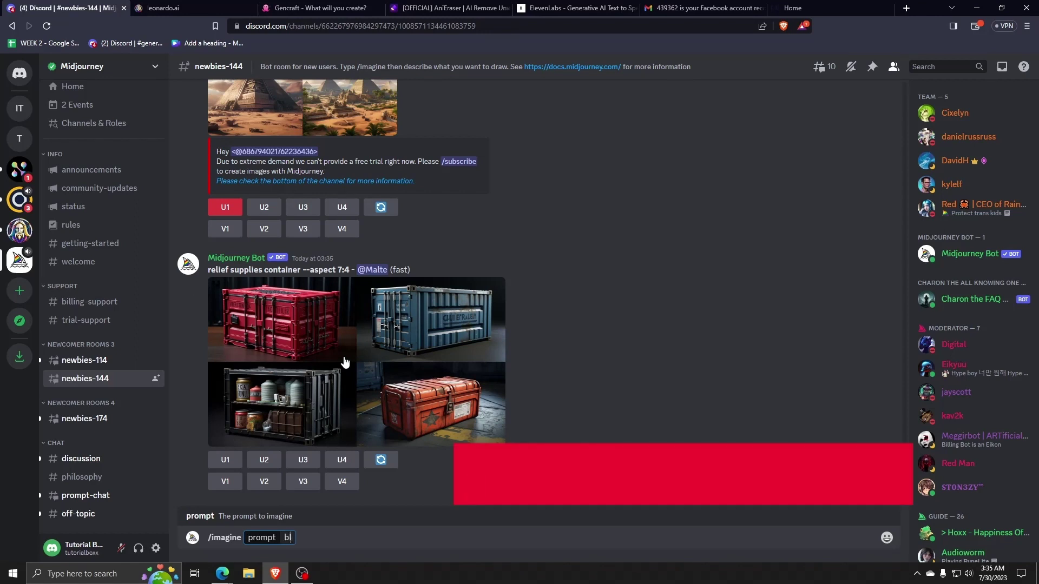
type("ack dragon")
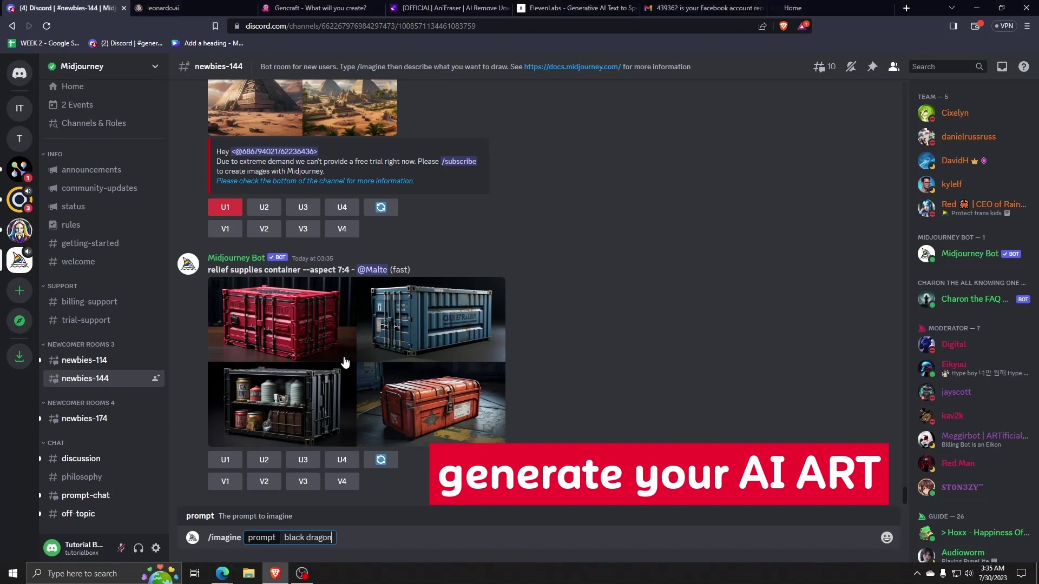
type(",suns")
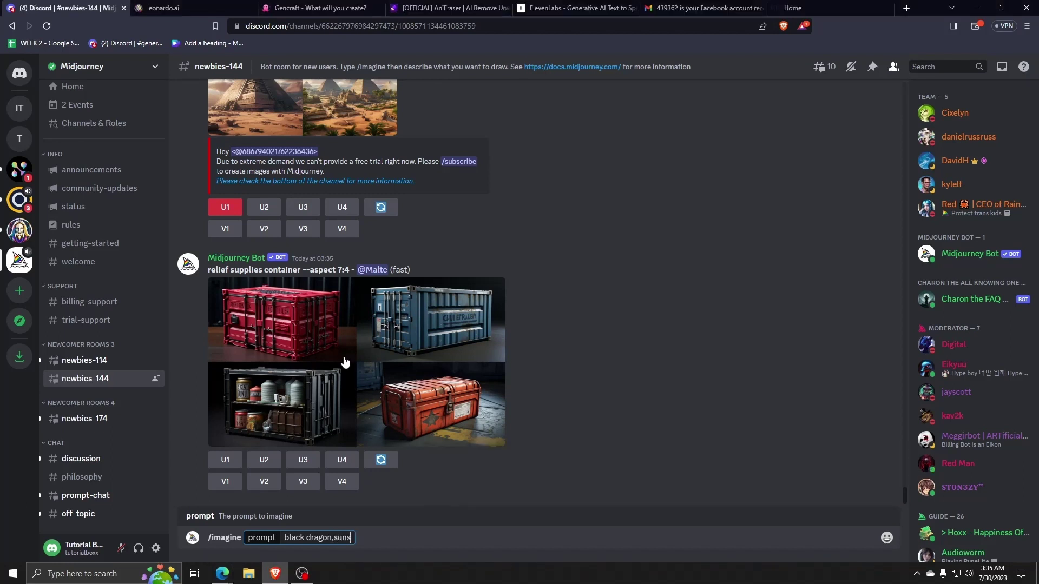
type("et,f")
type("riendly,human")
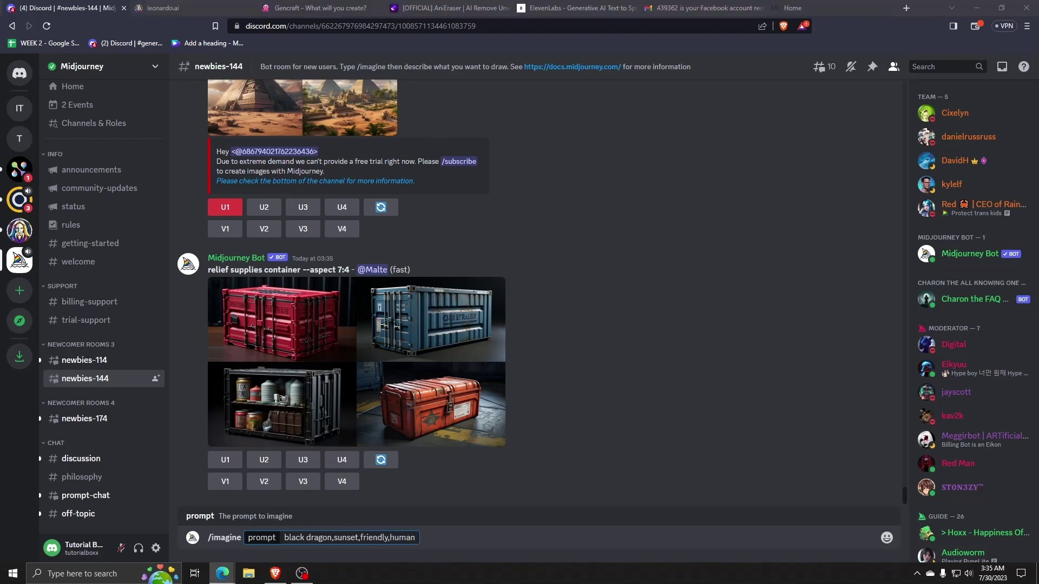
- Fix spacing in the /imagine black dragon sunset prompt with --ar 2:3 --v 5.2, then submit it
key("Left")
key("Left")
key("Left")
key("Left")
key("Left")
key("Left")
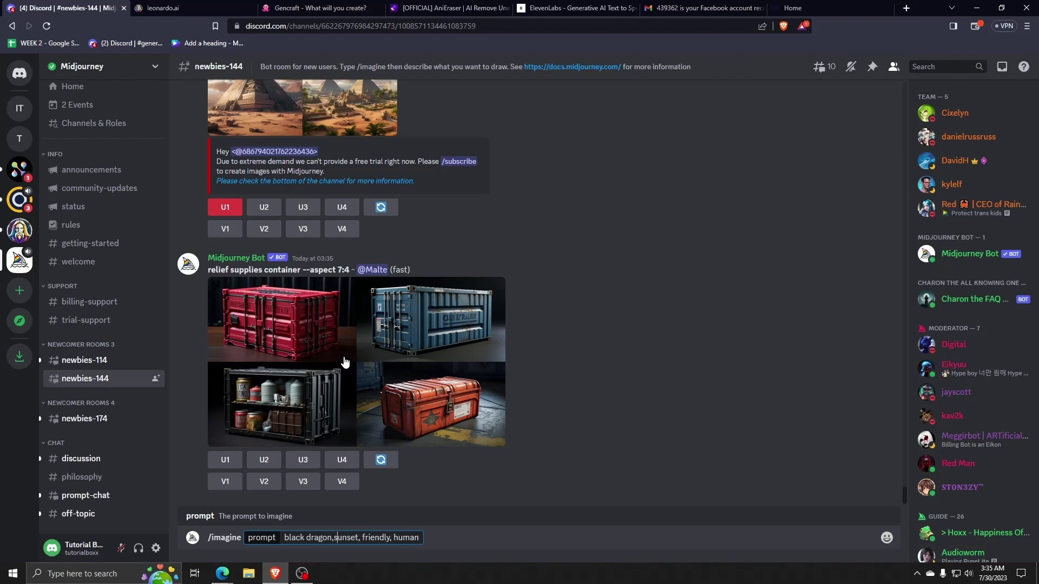
key("Left")
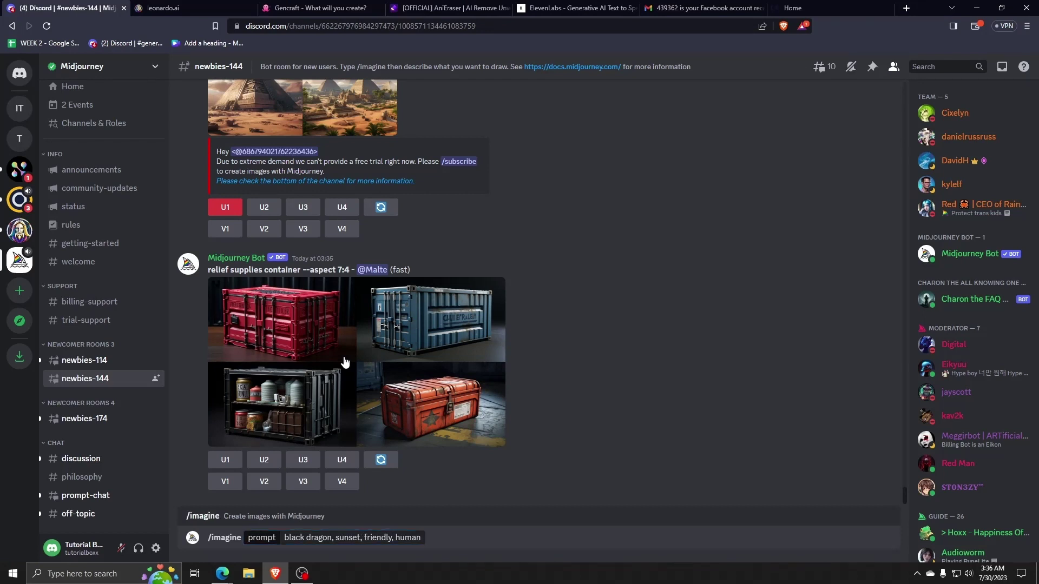
key("alt+Tab")
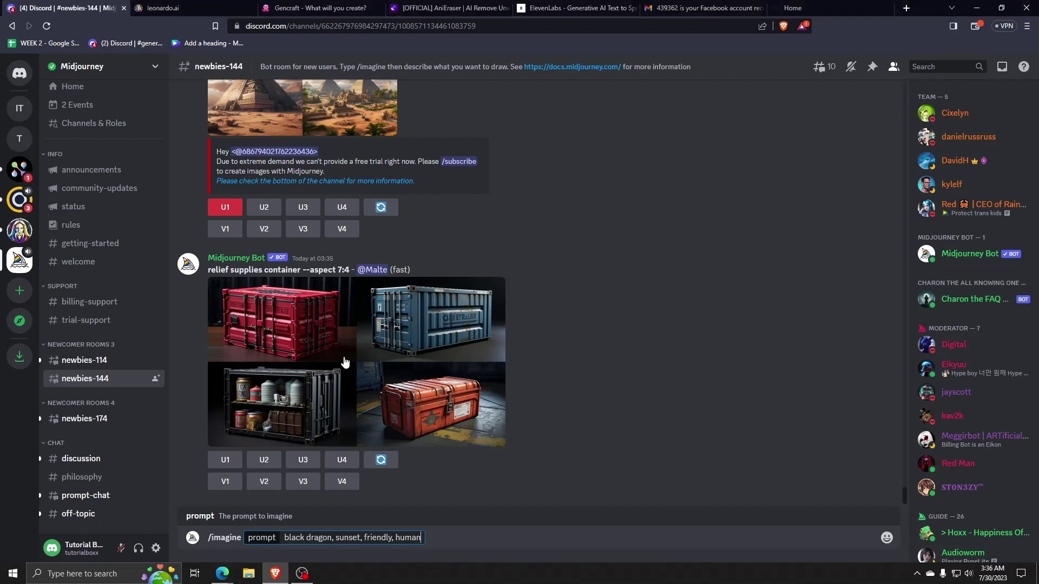
type("riding on dragon, fantasy city in the background,")
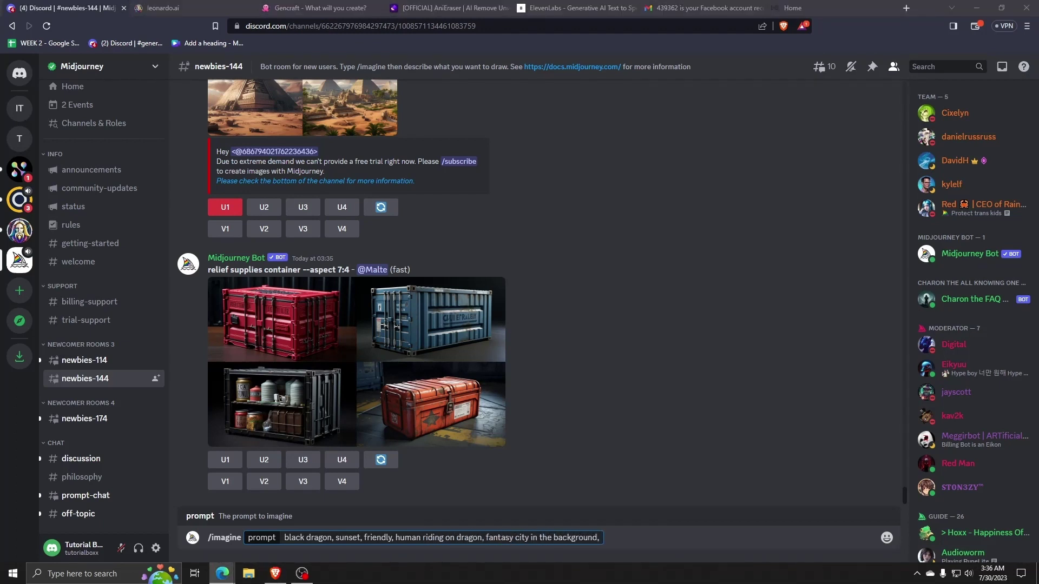
type(" nature, fun, lush, hyper realistic, 4k-- v 4 -")
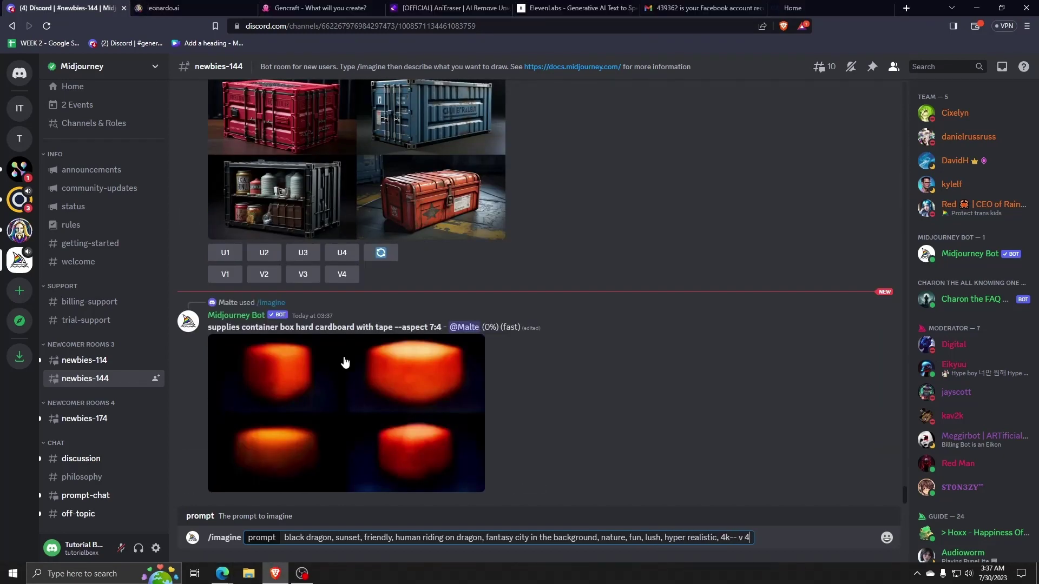
type("-ar 2:3 --v 5.2")
key("Return")
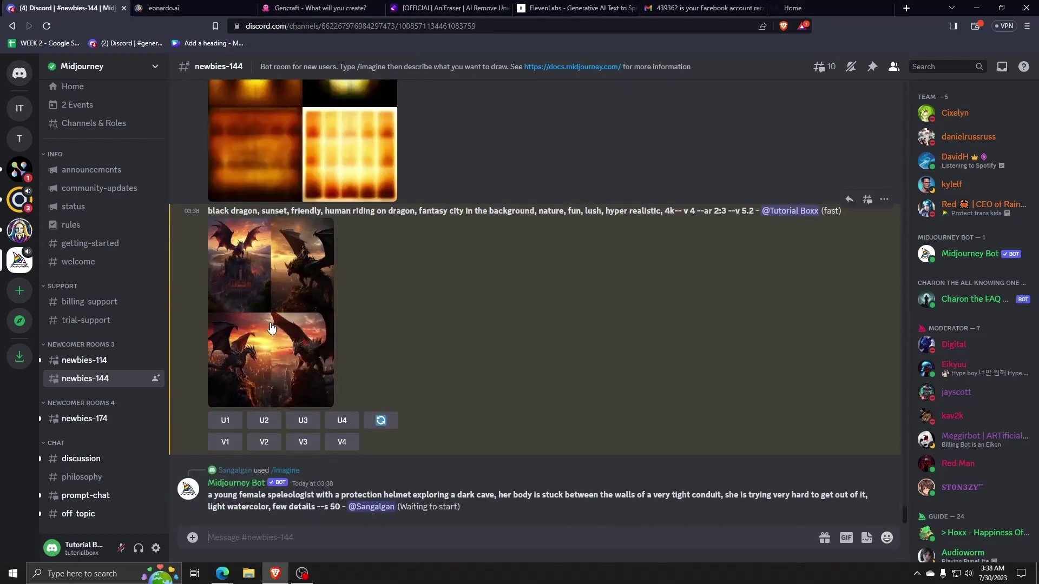
- Preview the four-image dragon grid enlarged, then close the preview
left_click(271, 327)
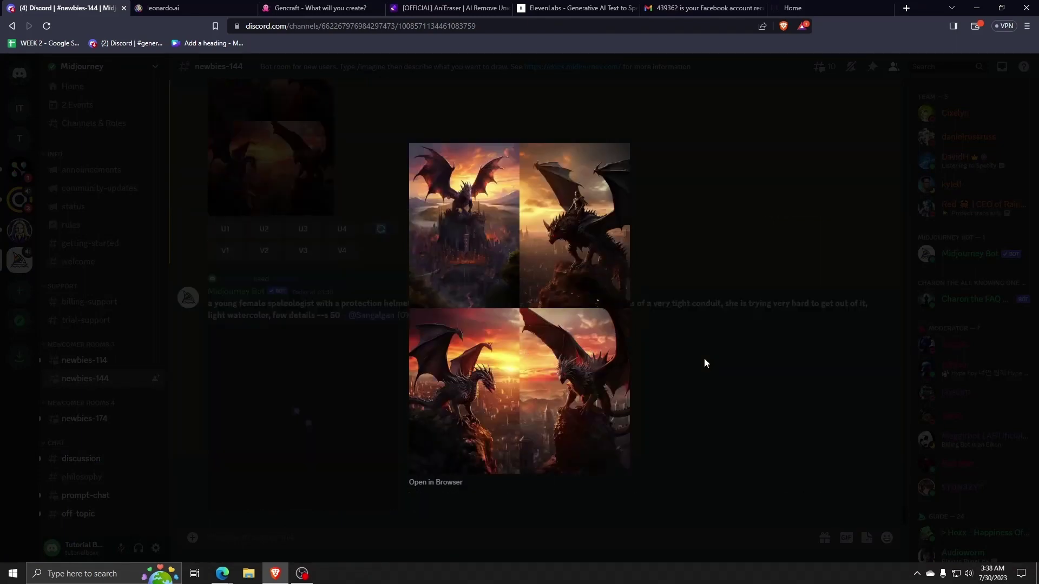
left_click(683, 383)
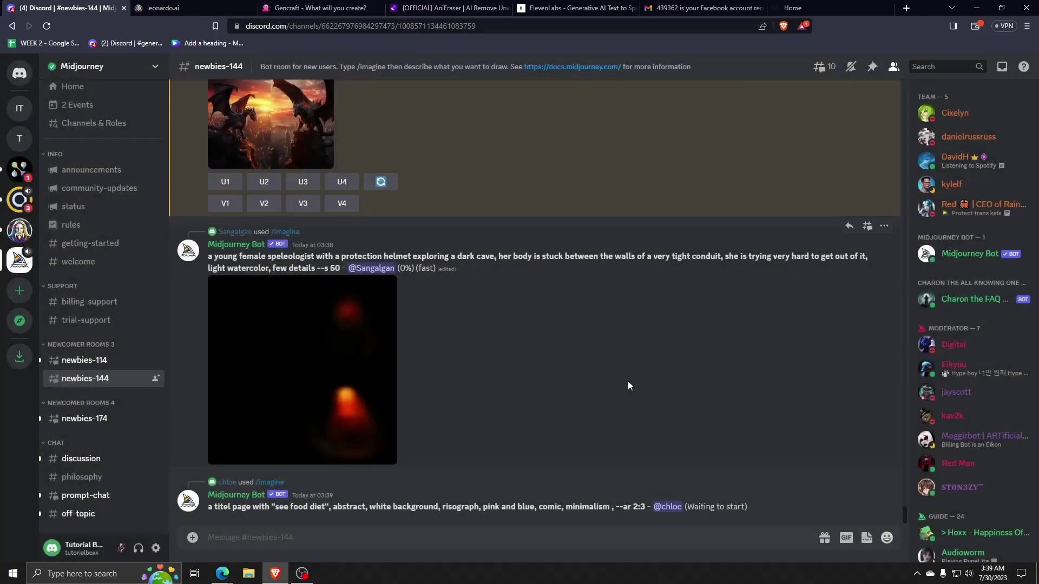
scroll(439, 332, "up", 1)
scroll(439, 332, "up", 1)
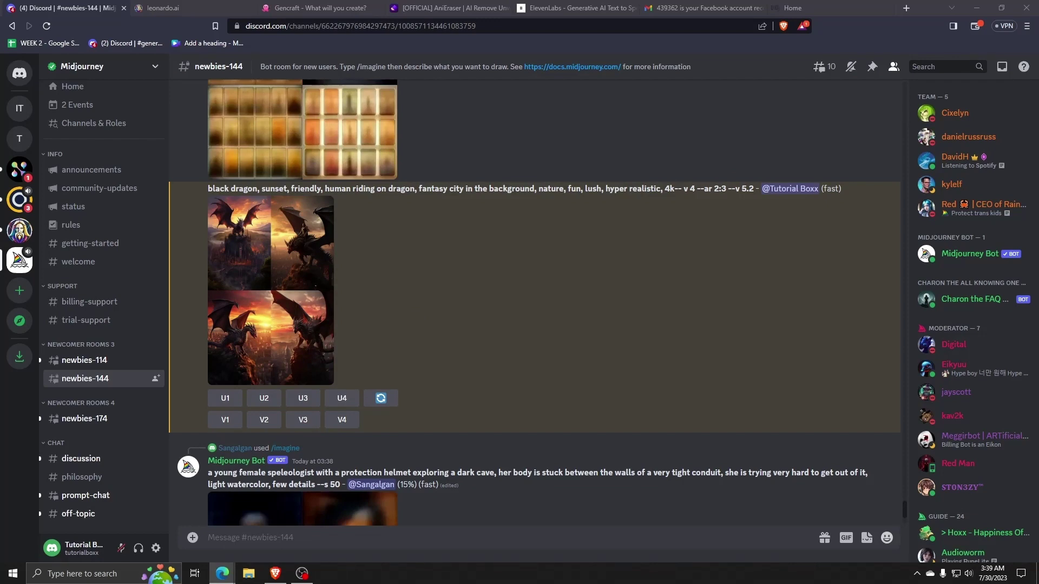
- Upscale the second dragon image with U2
left_click(264, 398)
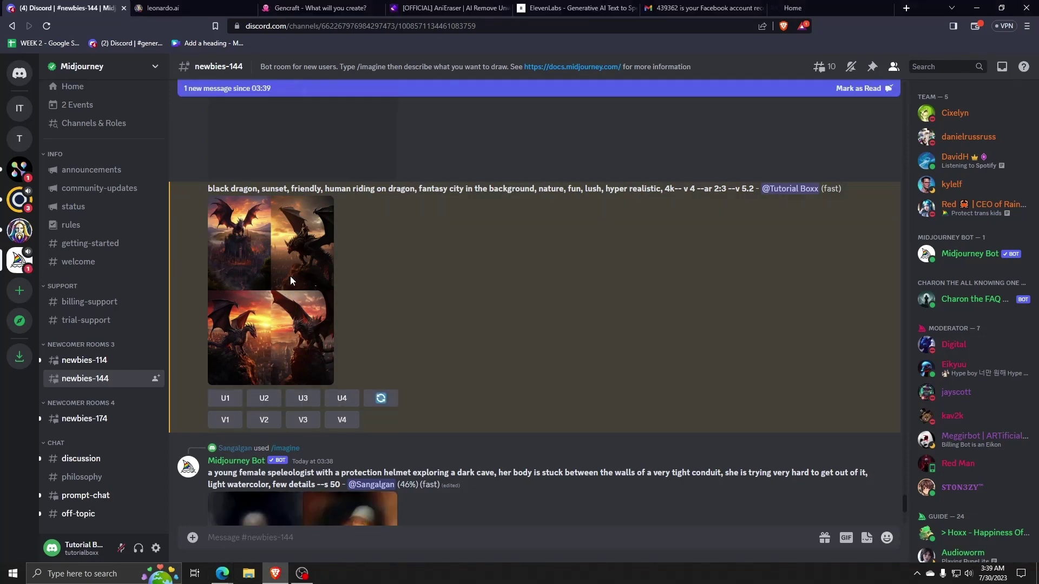
scroll(296, 284, "down", 2)
scroll(296, 281, "down", 5)
scroll(298, 280, "down", 3)
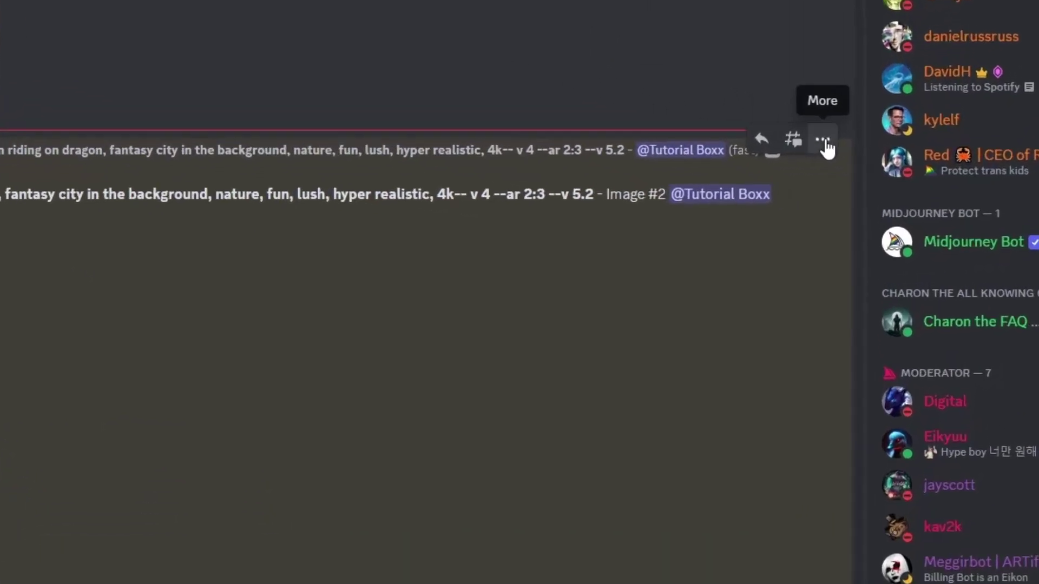
- Send the upscaled dragon message's results to DMs via More > Apps > DM Results
left_click(823, 145)
mouse_move(651, 245)
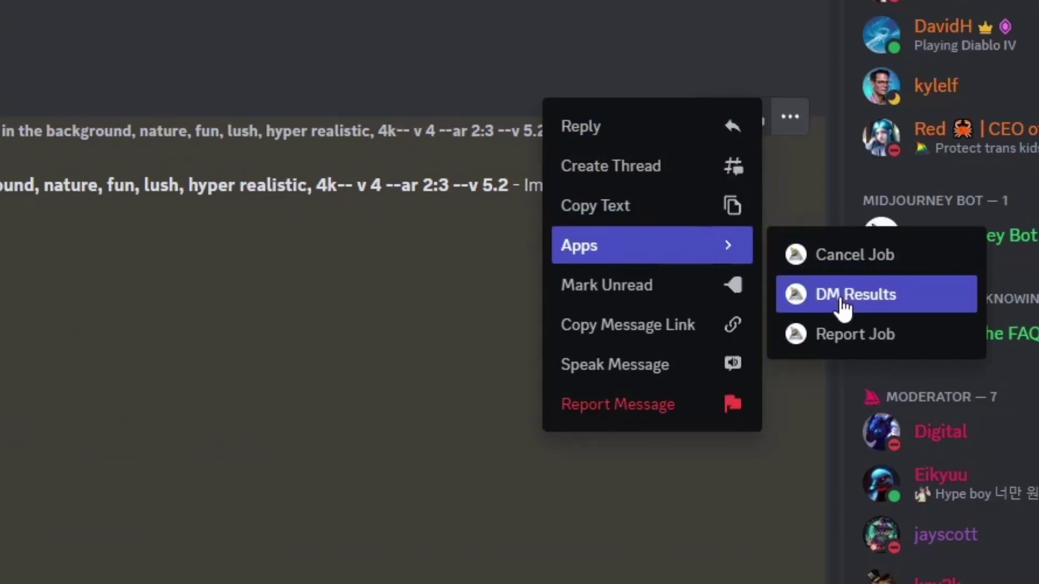
left_click(843, 306)
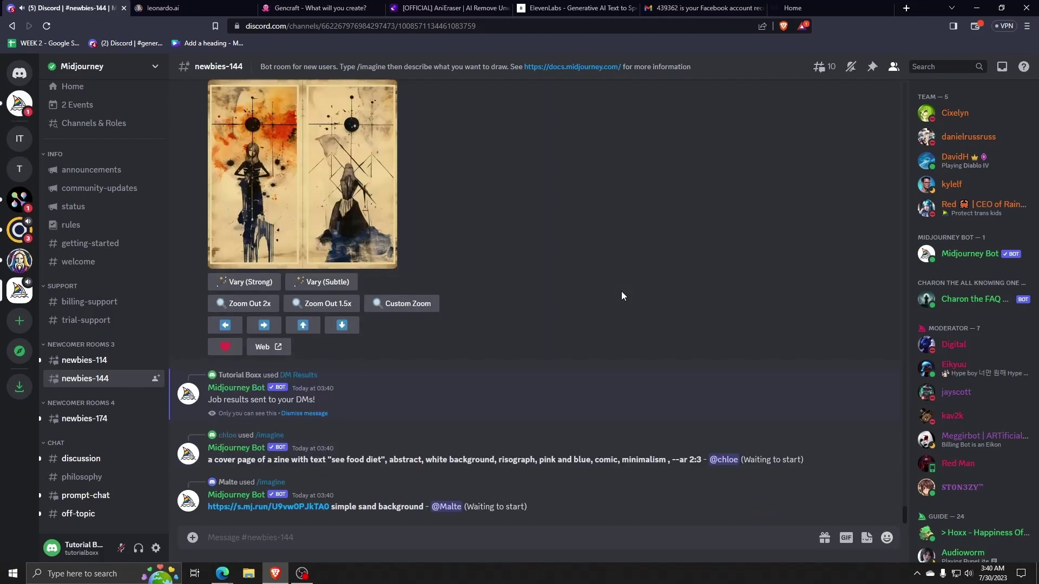
- Open the Midjourney Bot DMs and enlarge the upscaled dragon-rider image
left_click(20, 103)
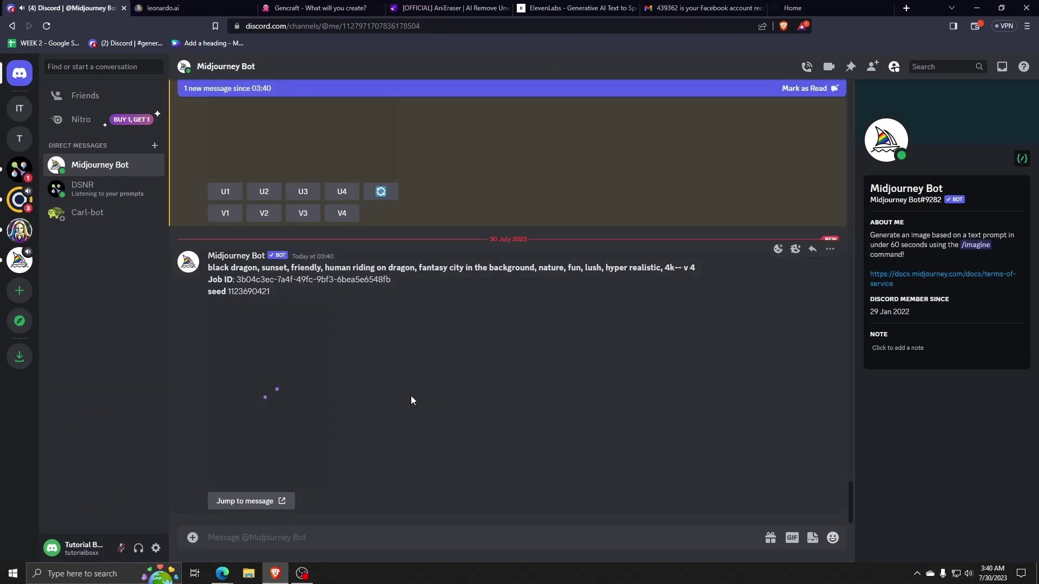
left_click(280, 398)
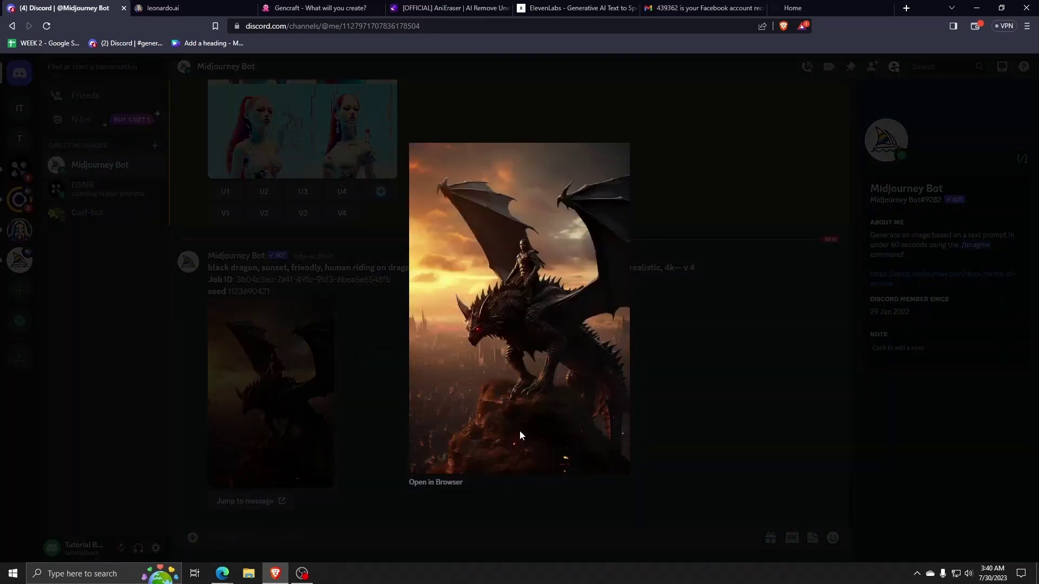